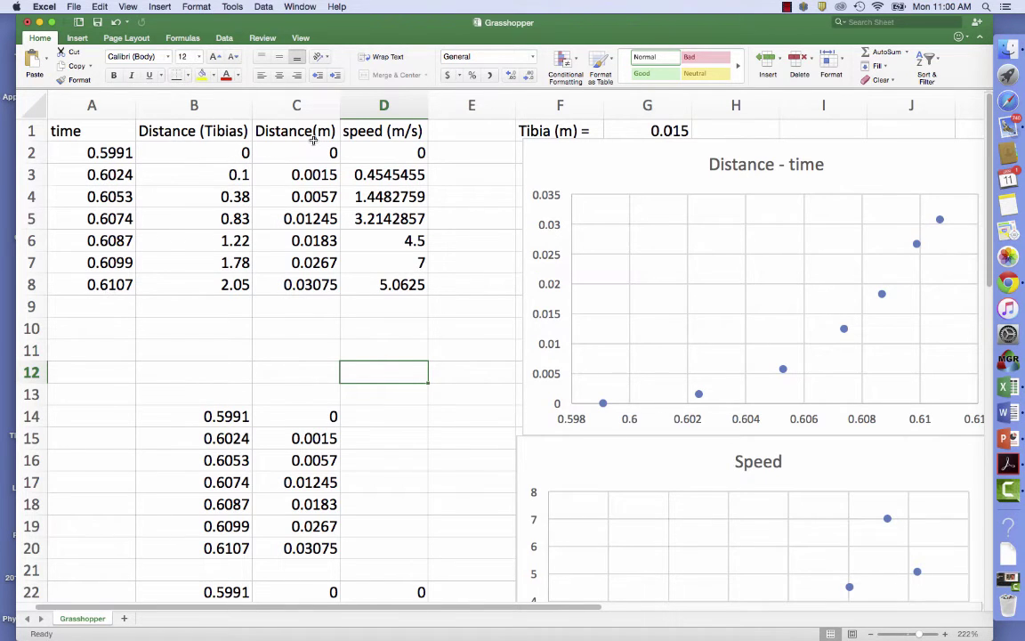
Inspect the distance formula in C3 and the speed formula in D4, leaving both formulas as they are.
double_click(278, 163)
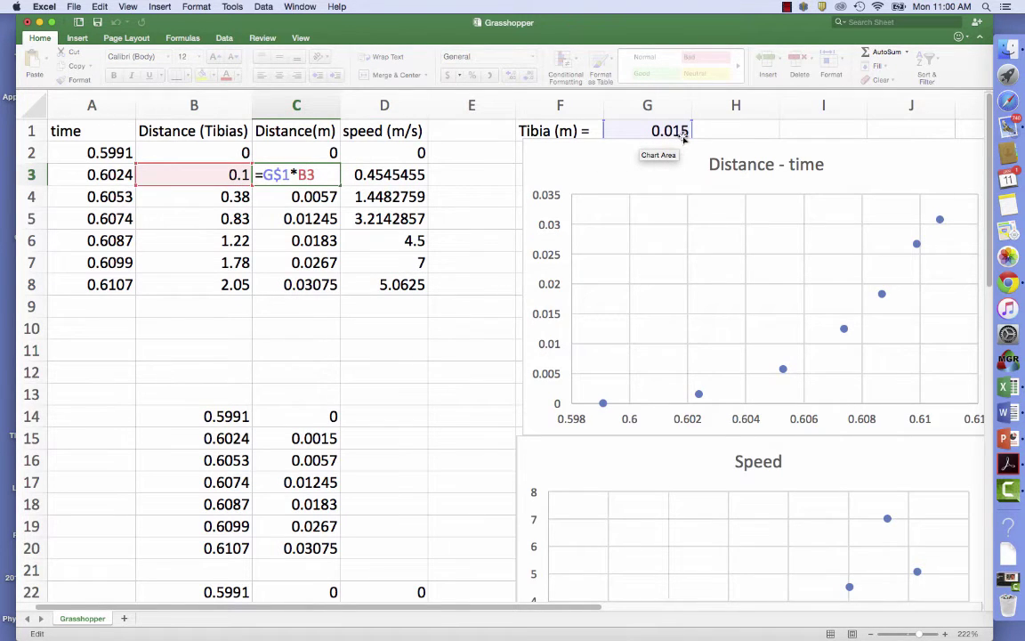
key(Return)
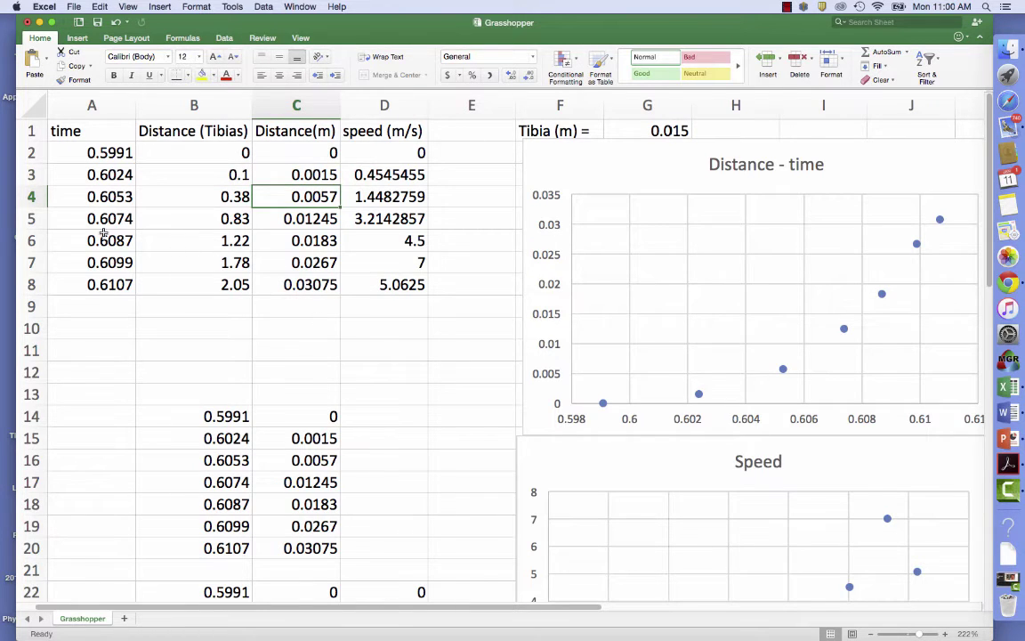
click(373, 197)
double_click(373, 197)
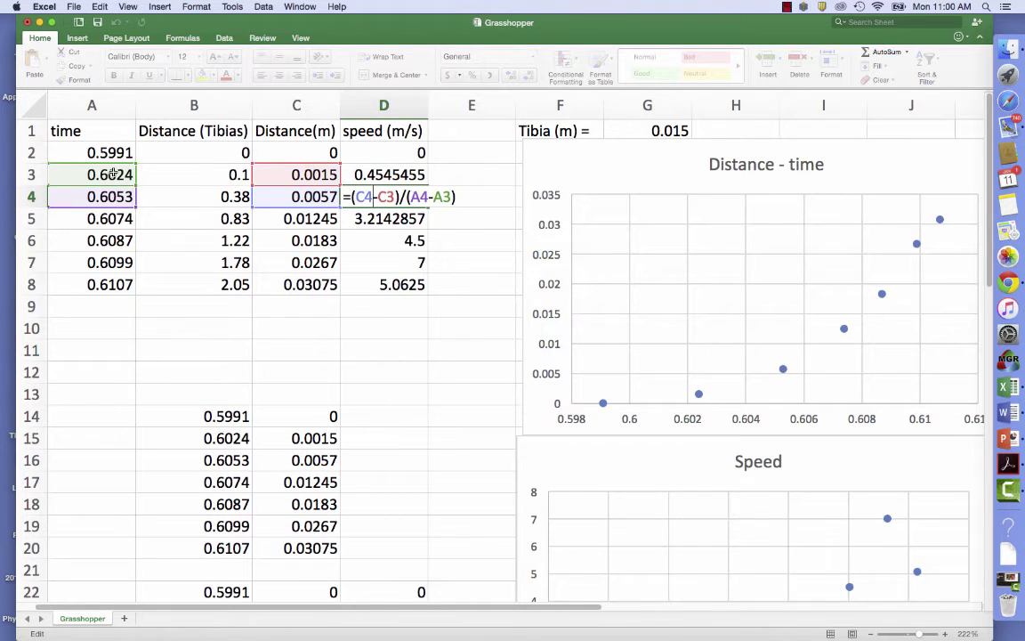
key(Return)
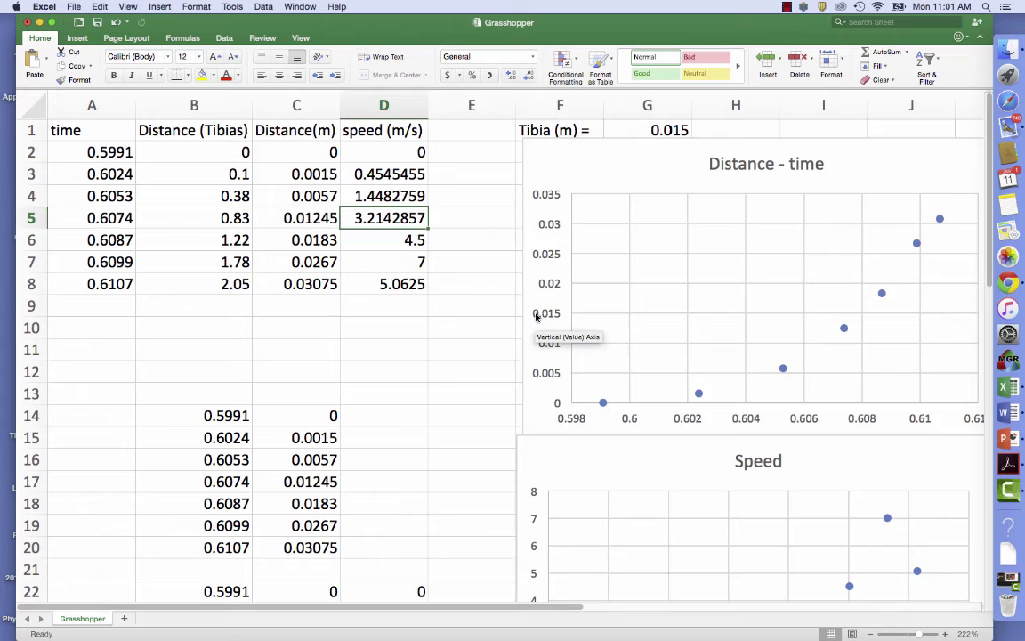
Examine the Distance - time and Speed charts, checking the last distance point and the highest speed point.
scroll(537, 317, down, 2)
scroll(537, 316, up, 2)
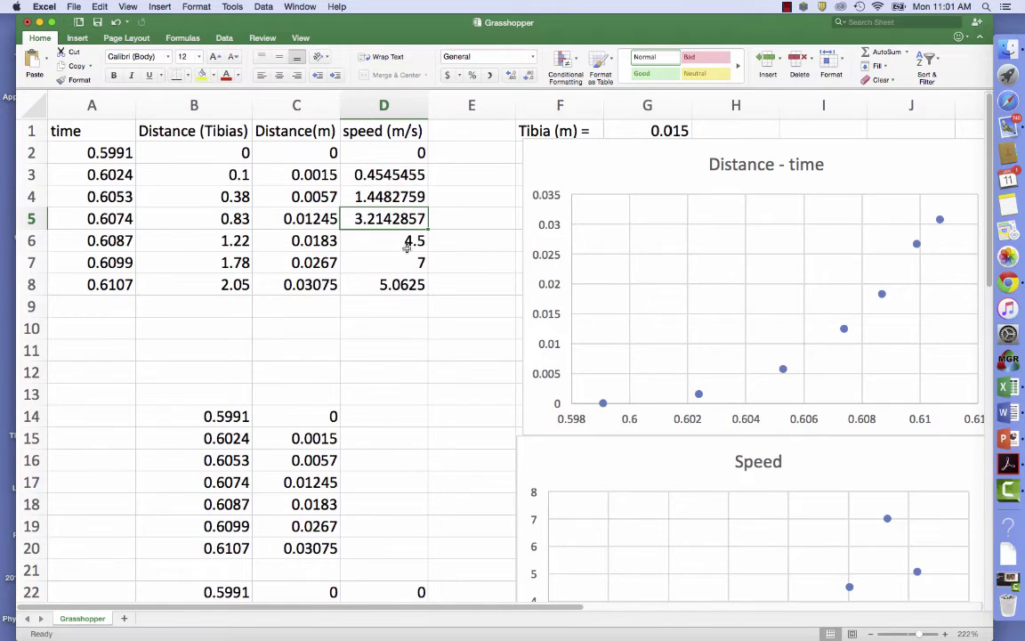
scroll(424, 332, down, 5)
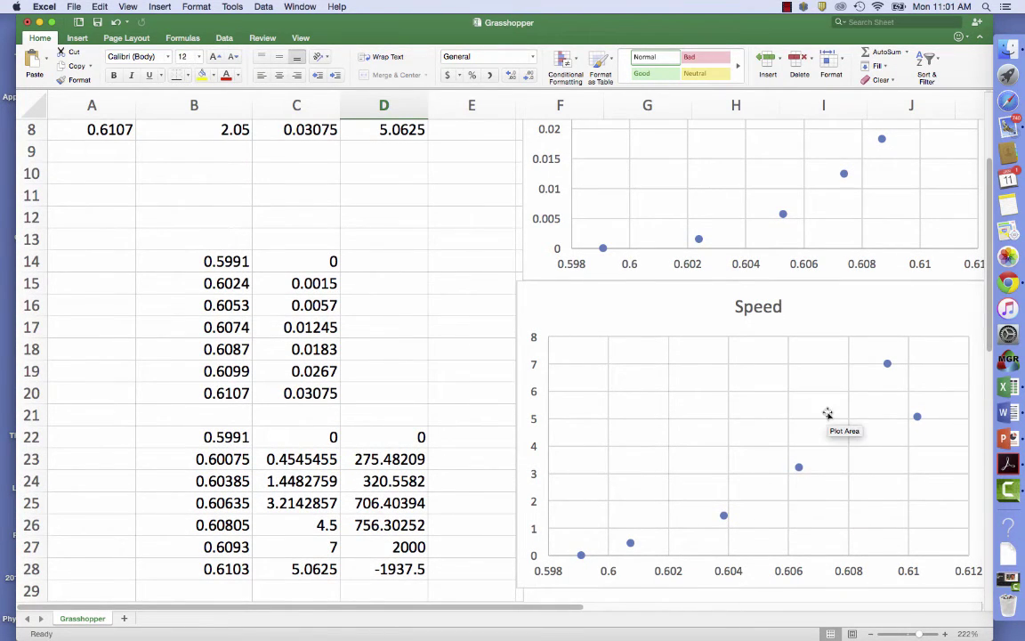
mouse_move(918, 417)
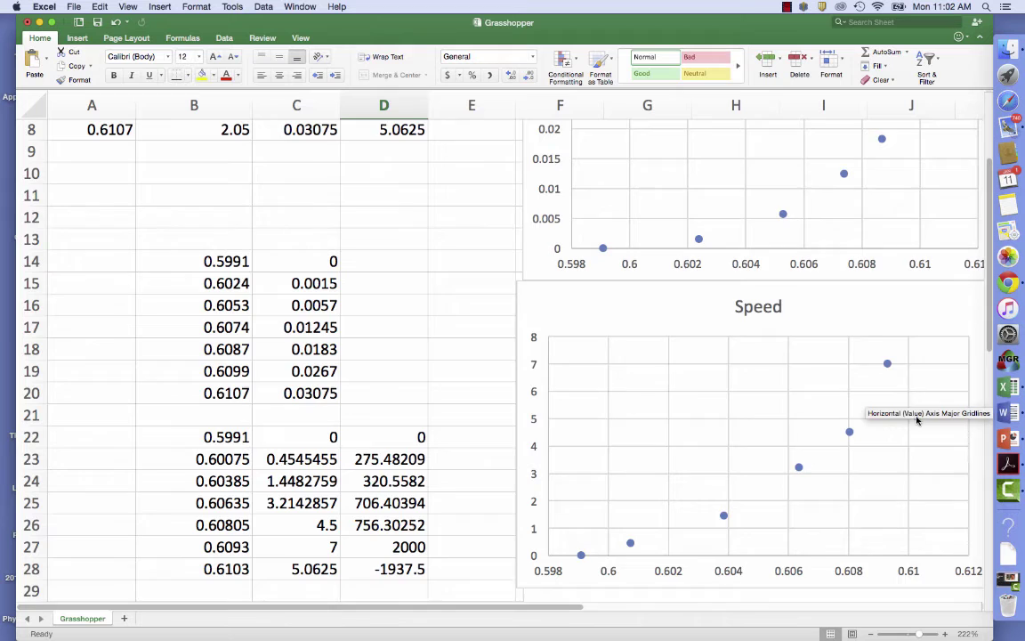
scroll(917, 418, up, 3)
mouse_move(937, 204)
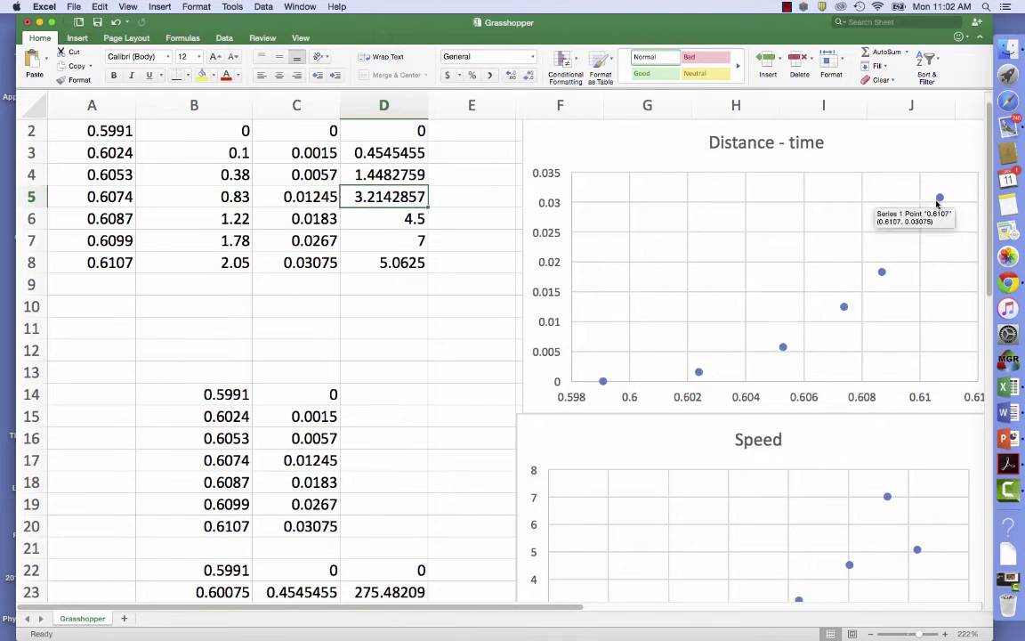
scroll(885, 342, down, 3)
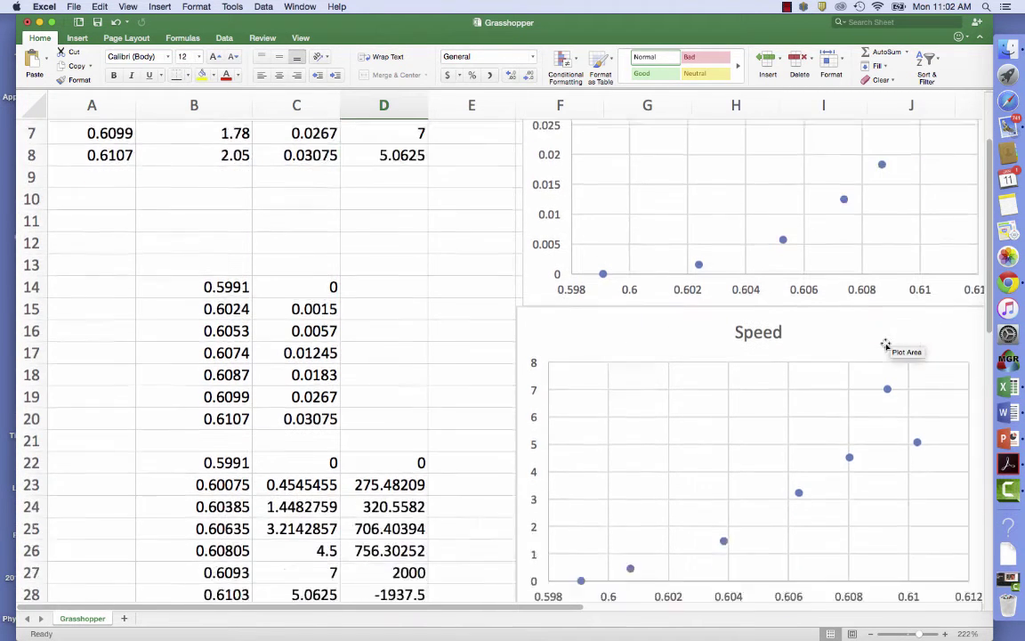
scroll(885, 344, down, 1)
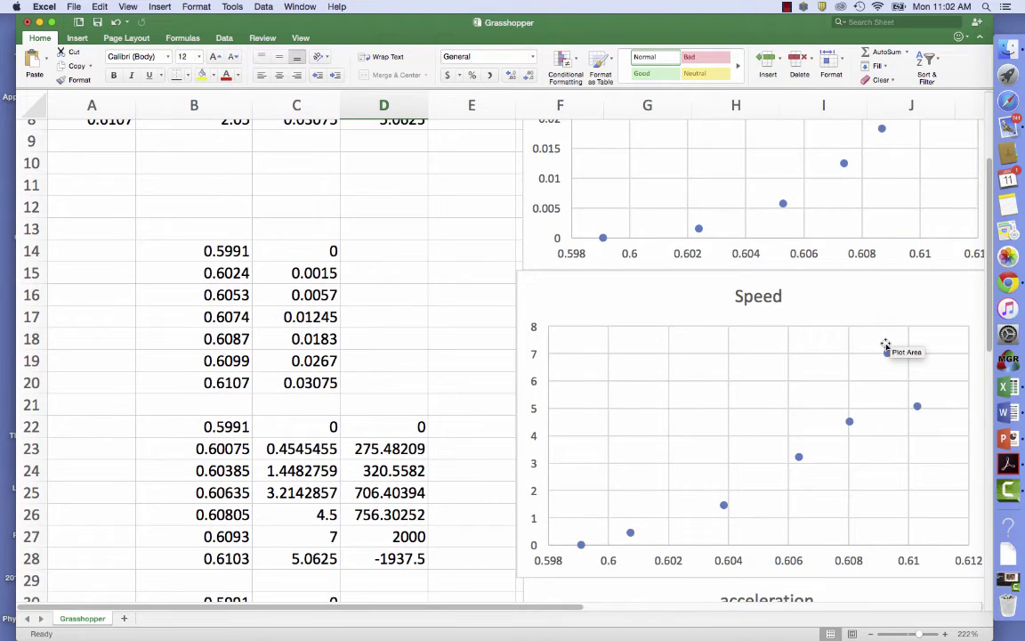
mouse_move(888, 353)
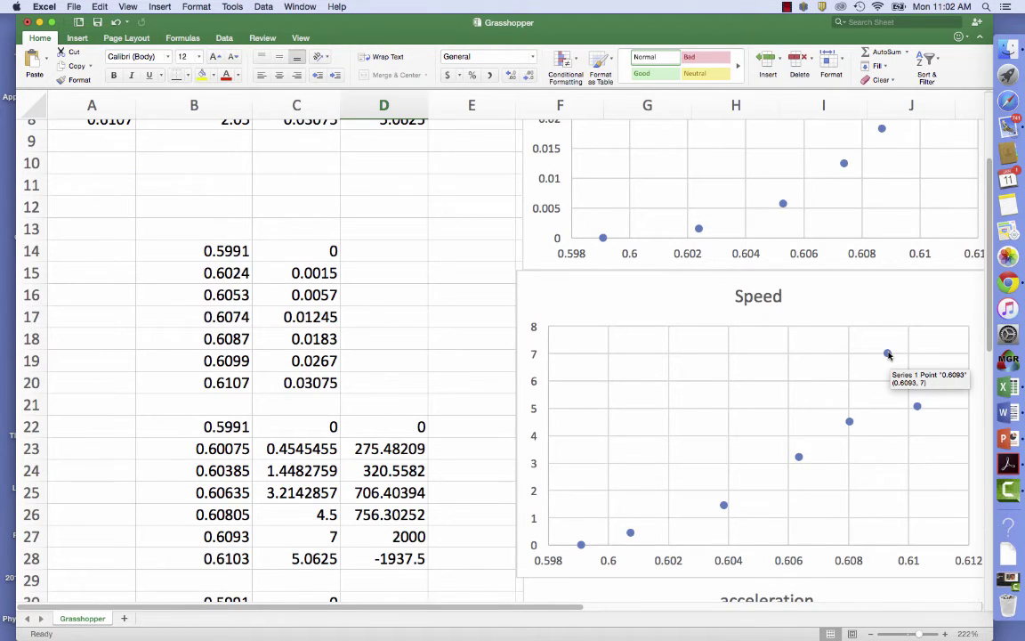
Label the second data table by entering the headers "Time (s)" in B21 and "Speed (m/s)" in C21.
scroll(888, 353, down, 2)
click(219, 355)
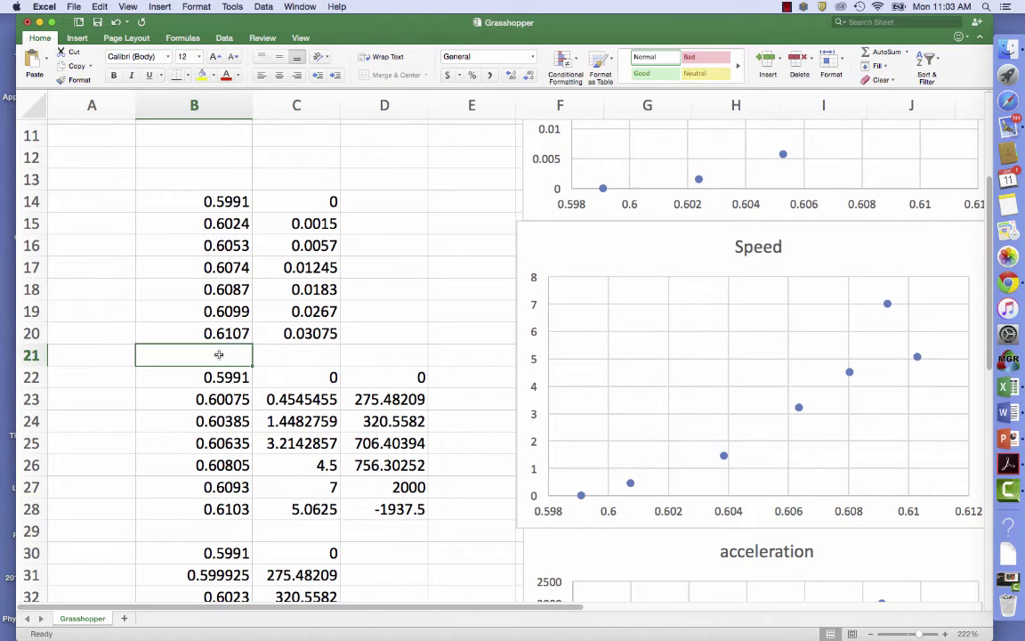
text(Time (s))
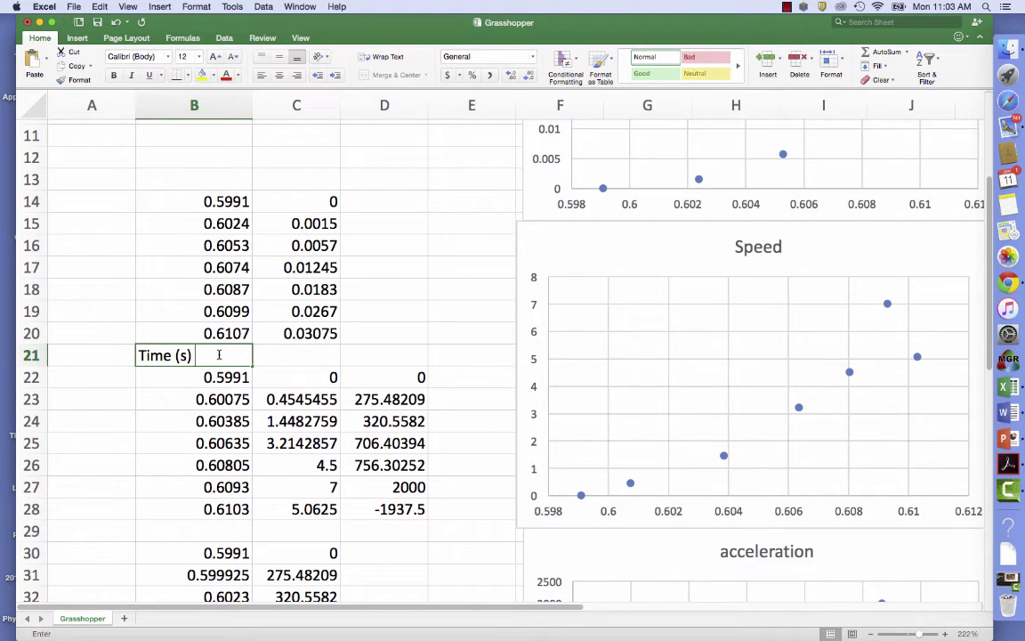
click(297, 355)
text(Spe)
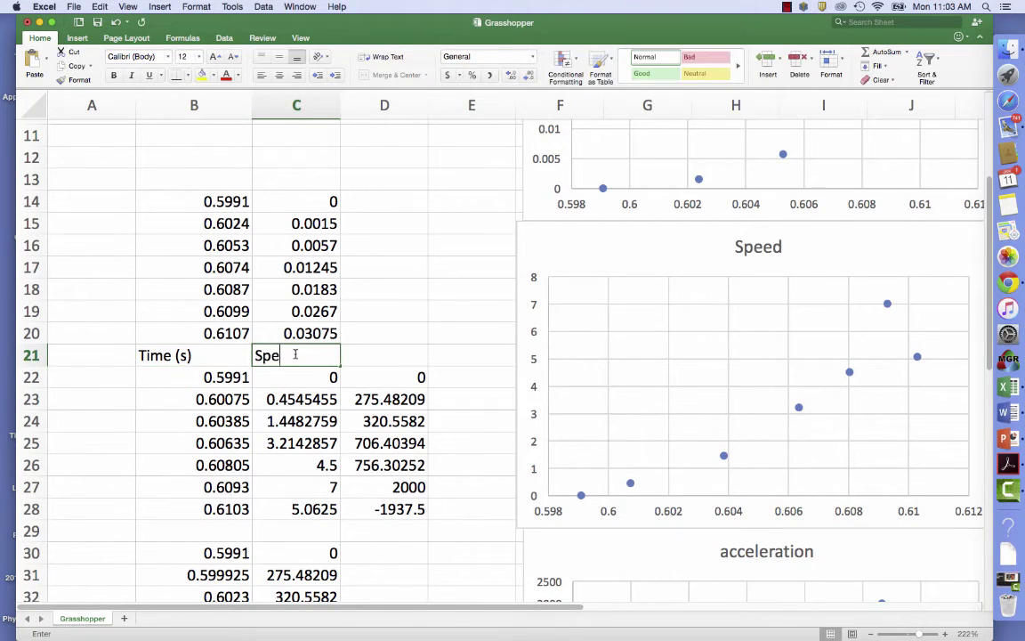
text(ed (m)
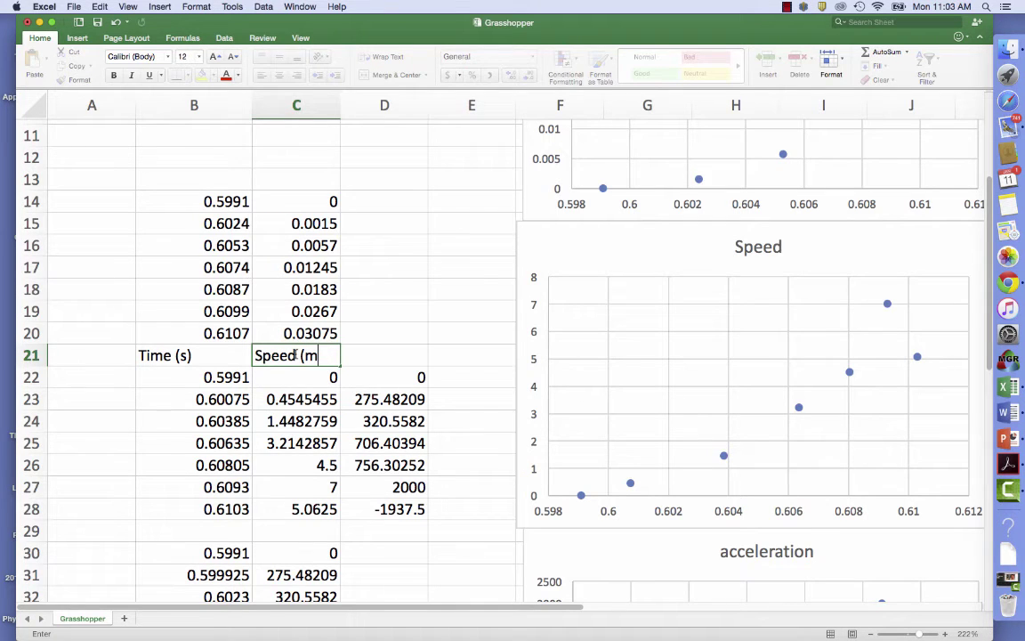
text(/s))
key(Return)
Enter the header "acceleration (m/s^2)" in D21 above the third column of the second table.
scroll(333, 373, up, 5)
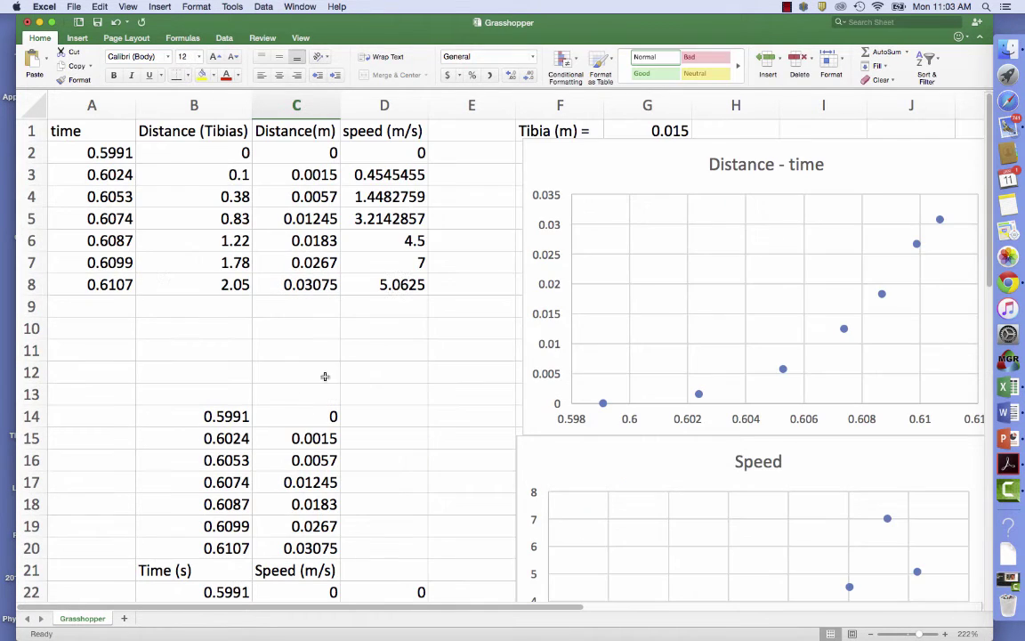
scroll(441, 414, down, 3)
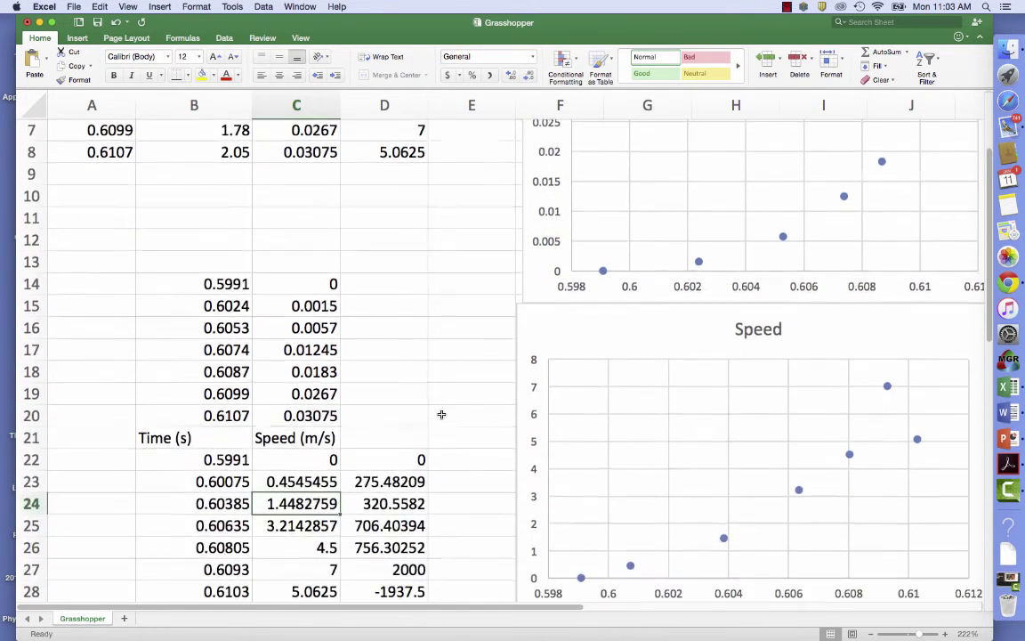
click(397, 436)
text(a)
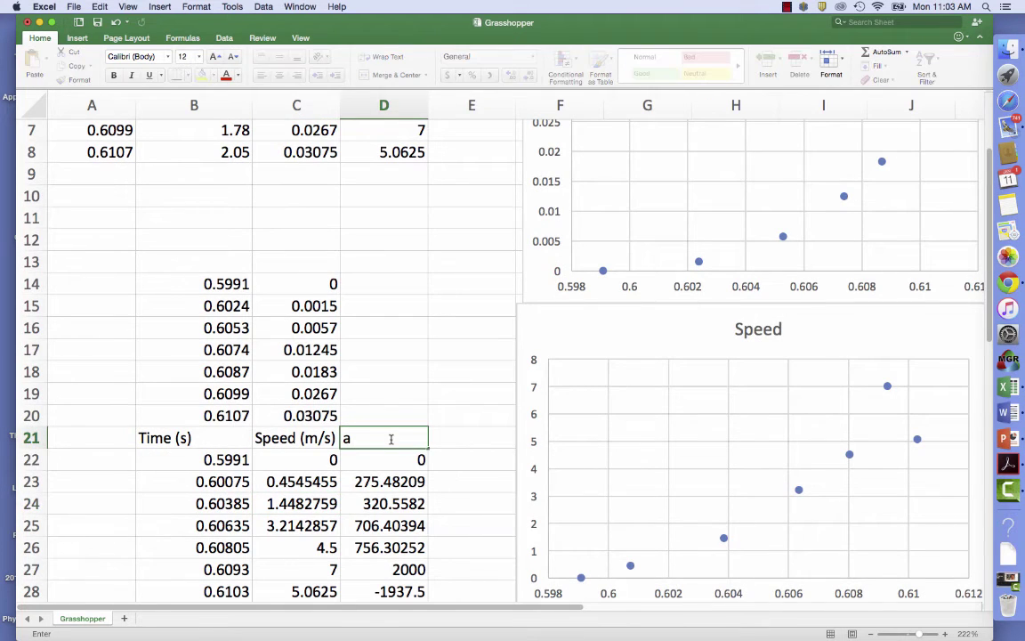
text(cceleration)
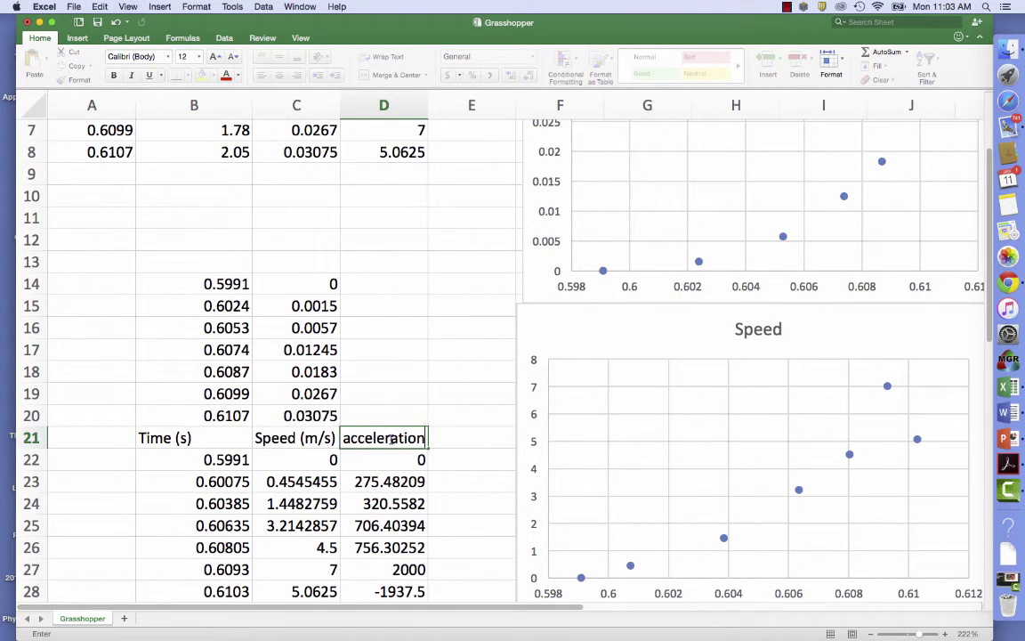
text( (m/s^2))
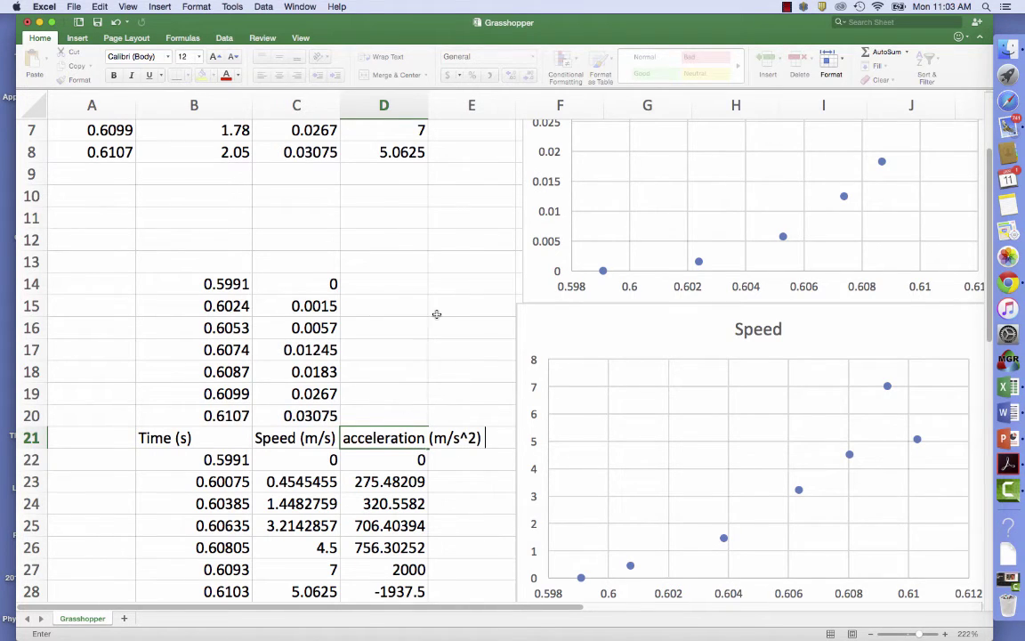
click(436, 311)
Inspect the acceleration formula in D23 and compare the Distance - time, Speed and acceleration charts.
double_click(392, 482)
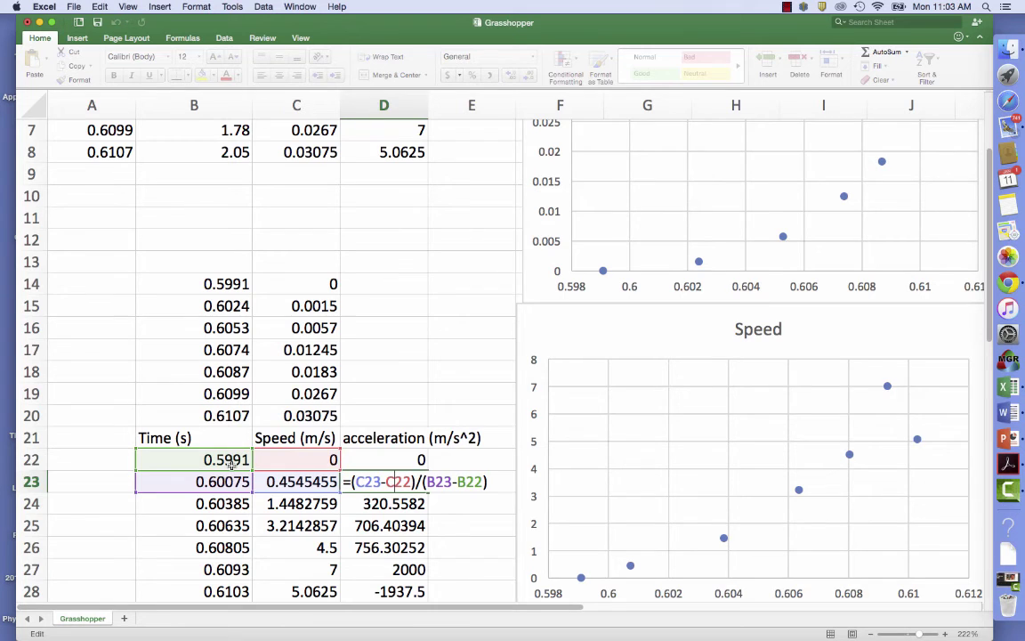
key(Return)
scroll(534, 480, down, 6)
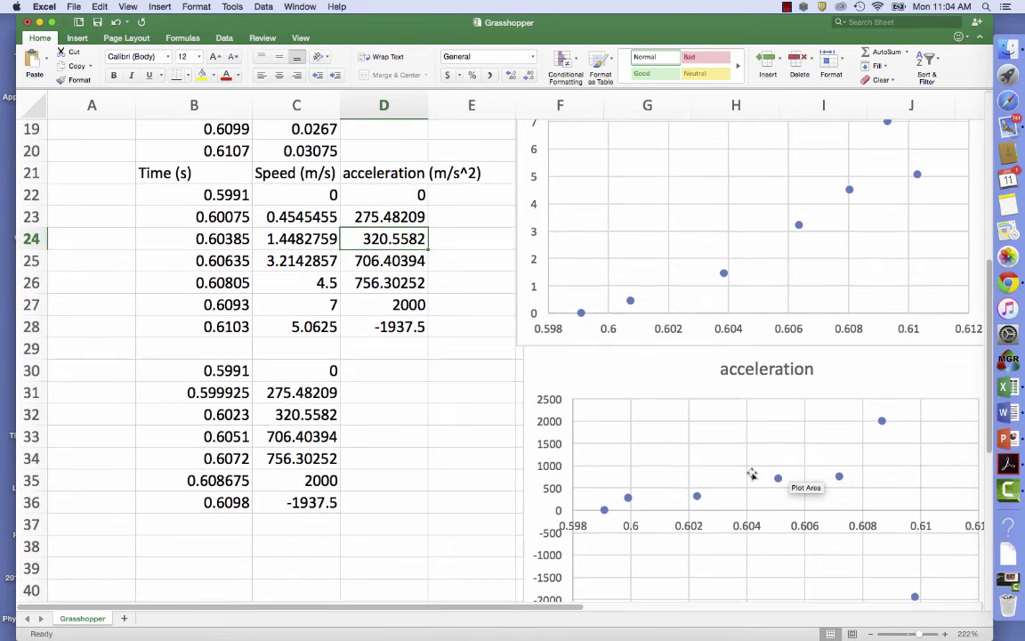
scroll(750, 473, up, 2)
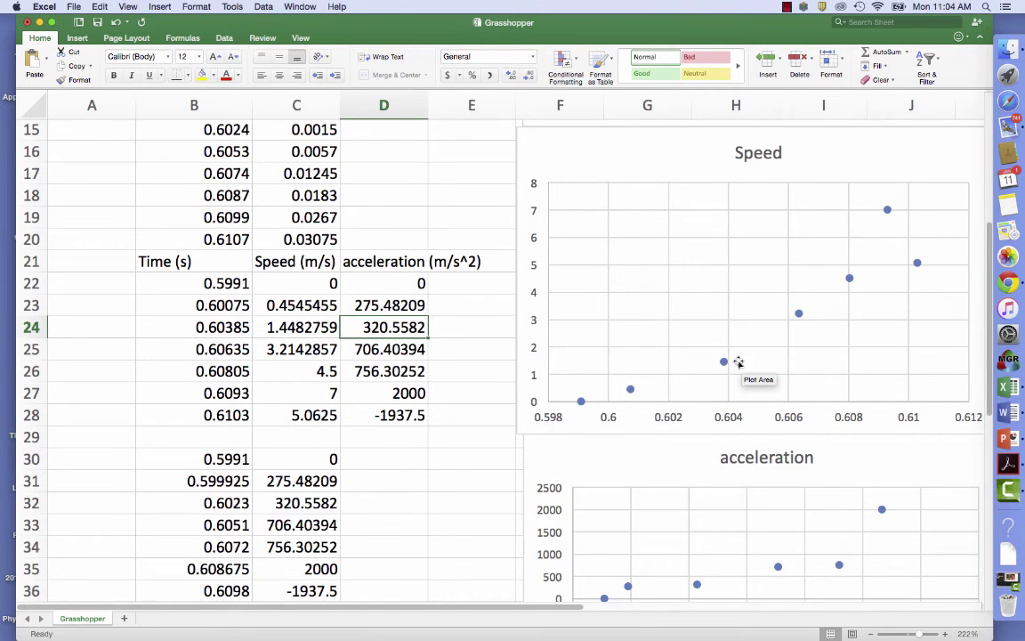
scroll(737, 361, down, 3)
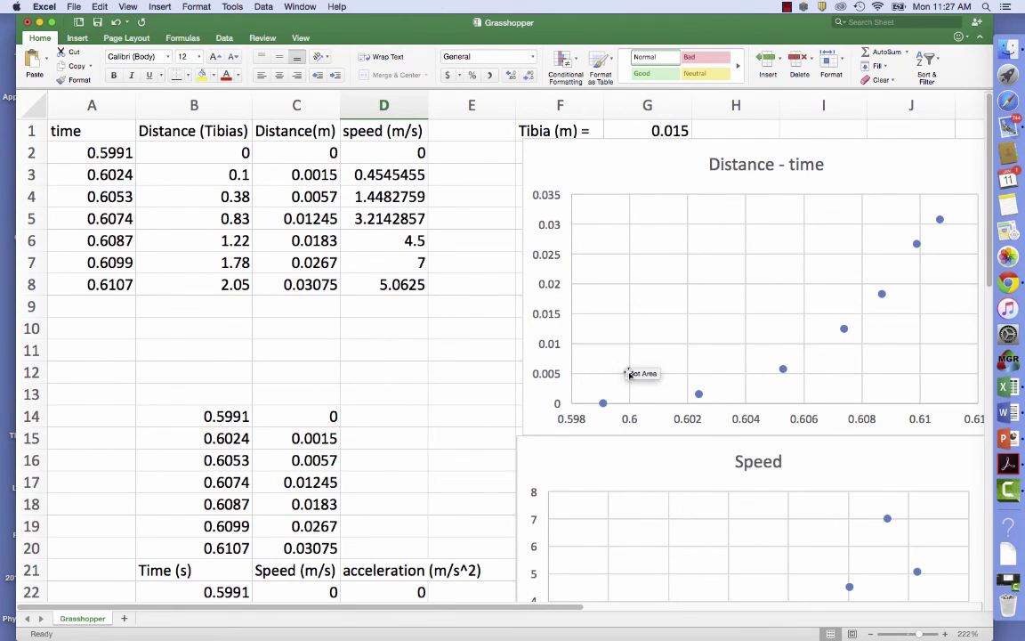
scroll(674, 462, down, 7)
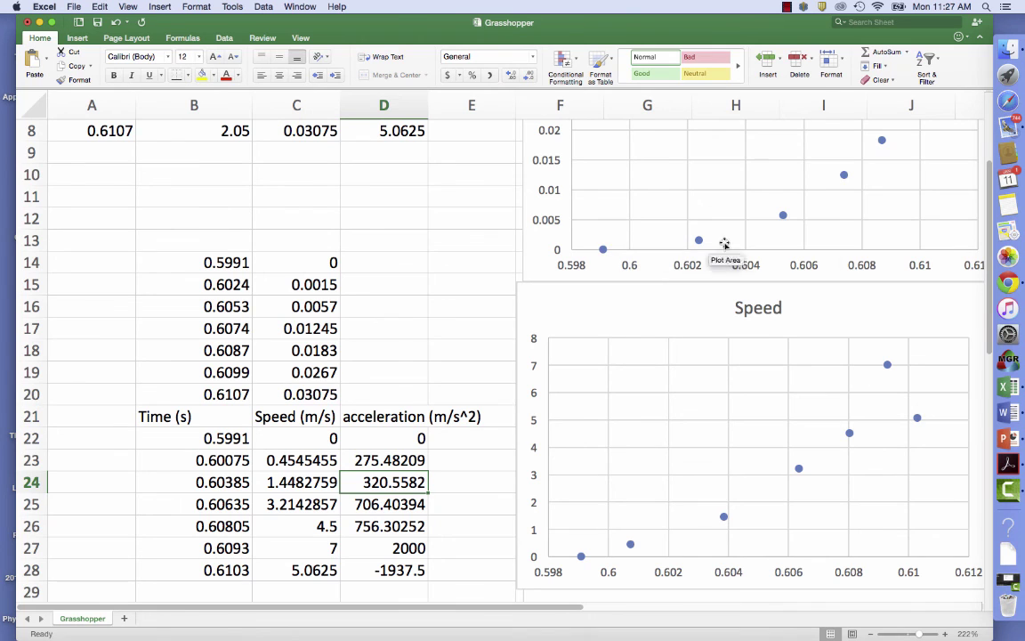
drag(991, 265, 1000, 385)
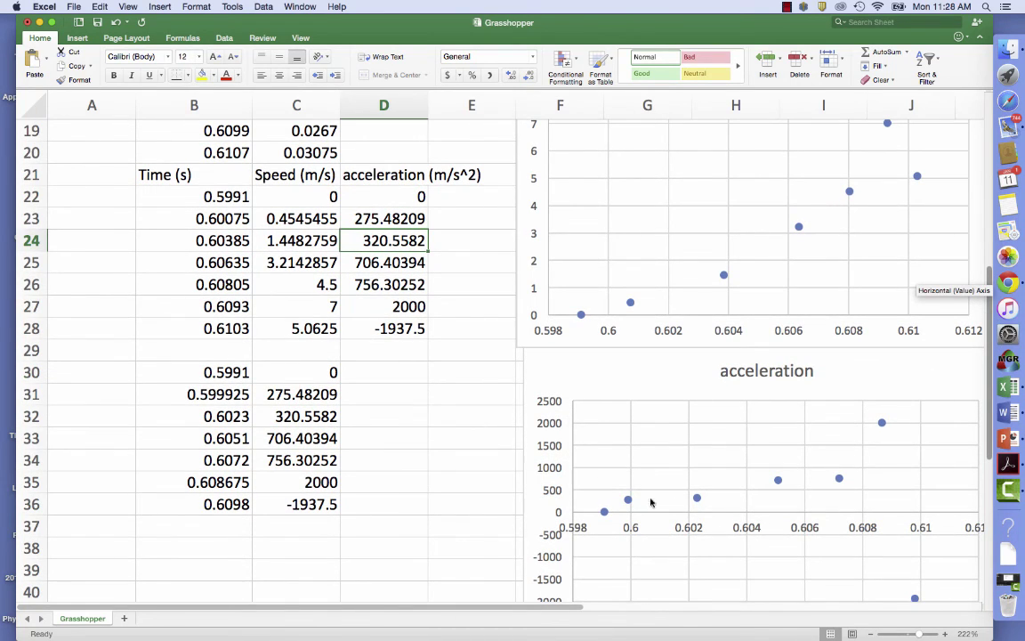
scroll(903, 381, up, 2)
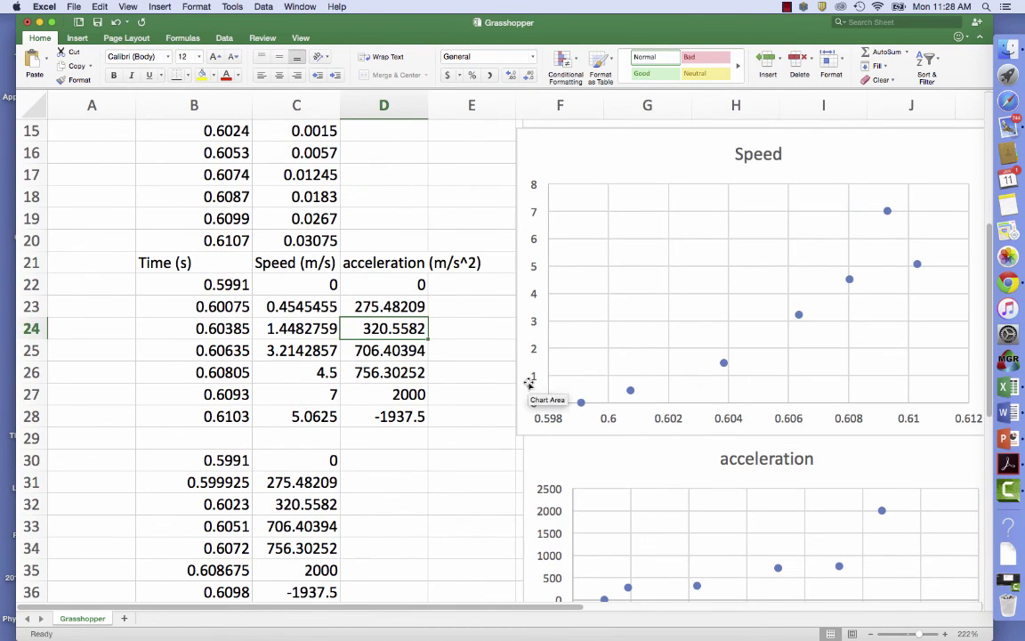